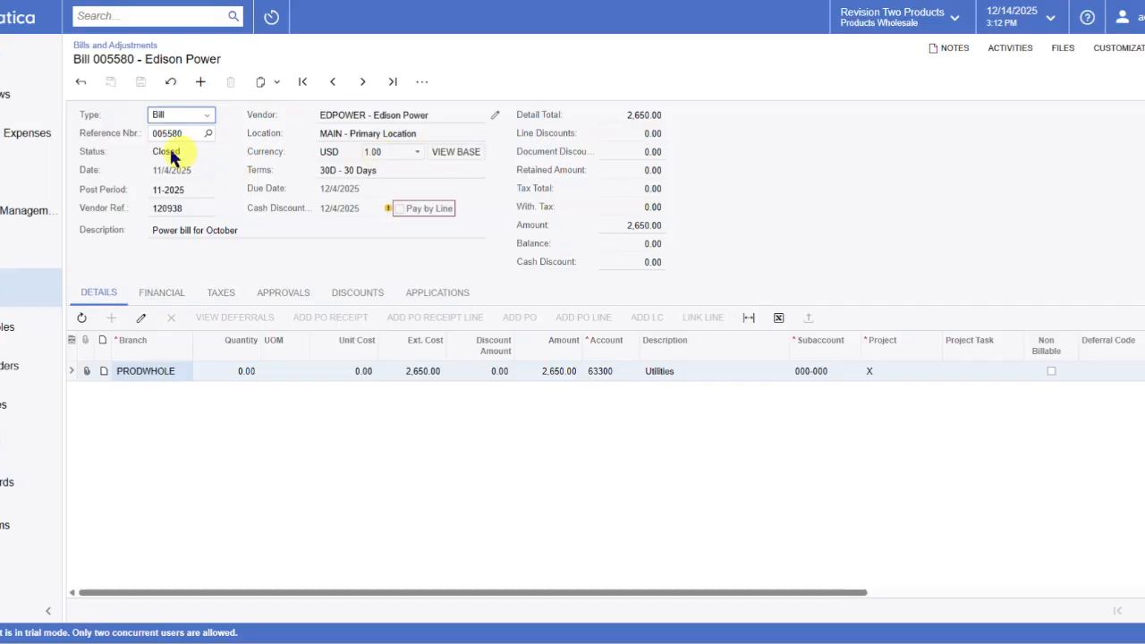
# Void the payment applied to the Edison Power October bill and release the voided payment, keeping the 11/4/2025 date.
pyautogui.click(442, 295)
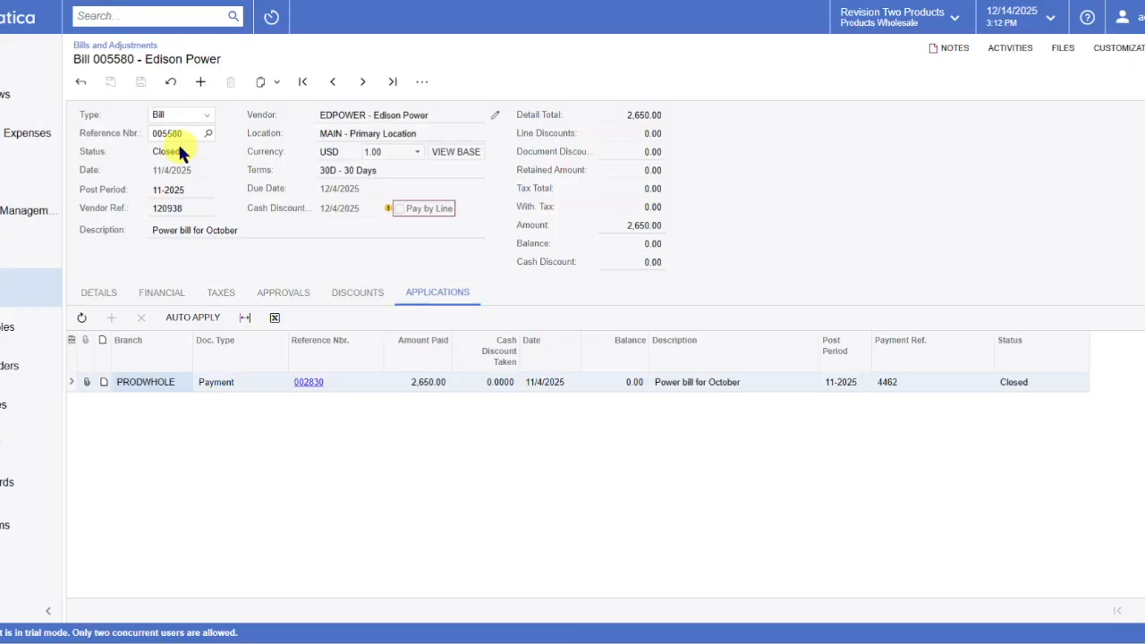
pyautogui.click(308, 383)
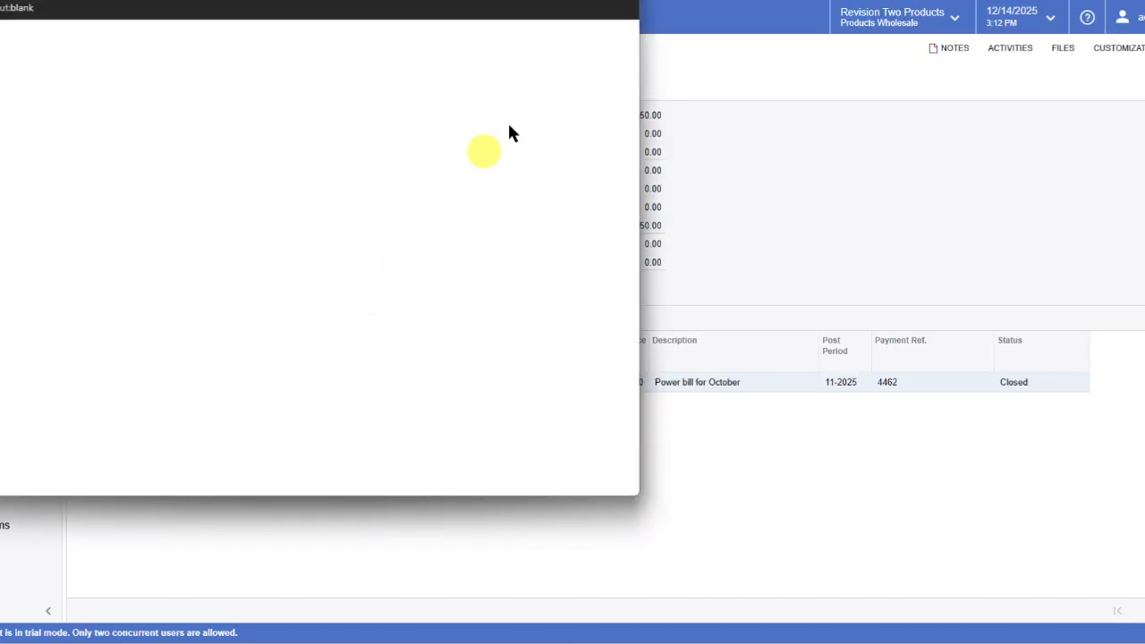
pyautogui.click(578, 1)
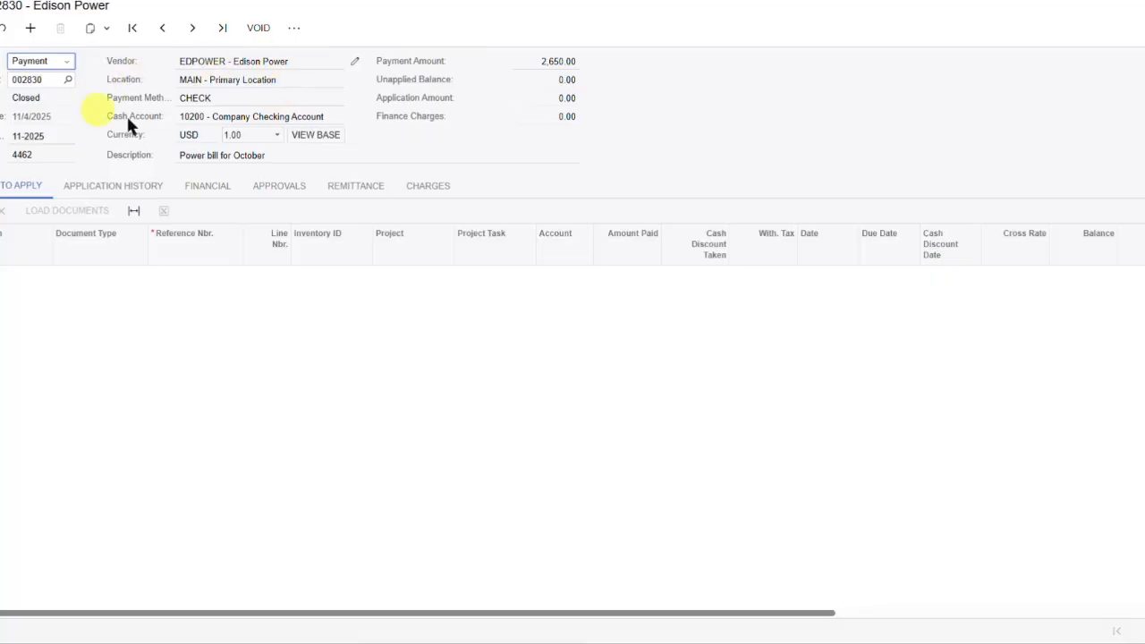
pyautogui.click(259, 29)
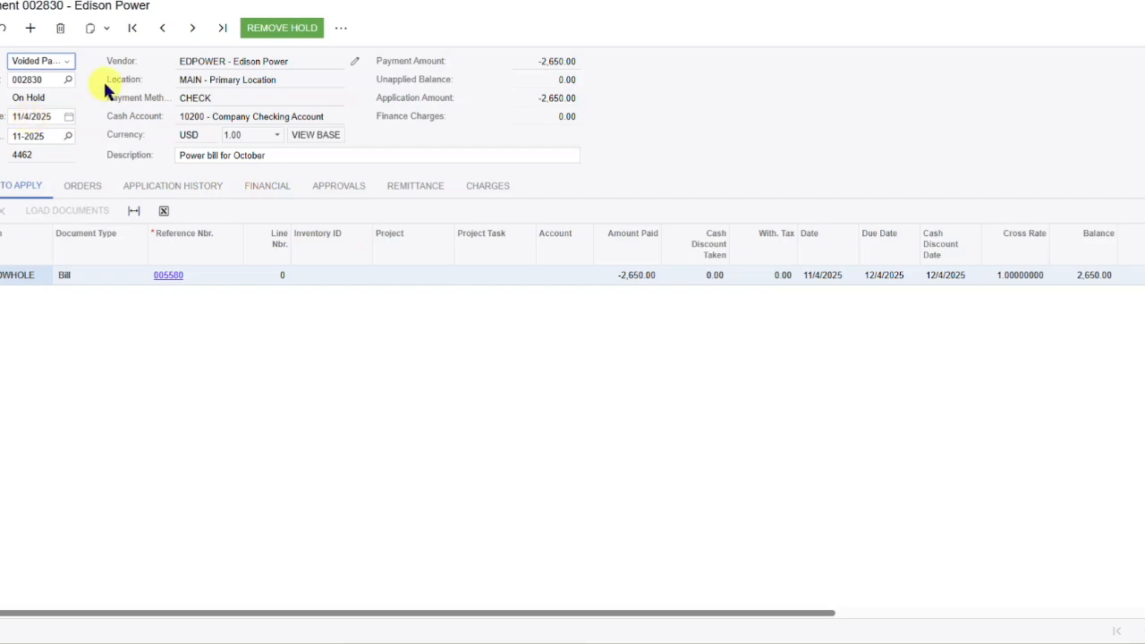
pyautogui.click(288, 29)
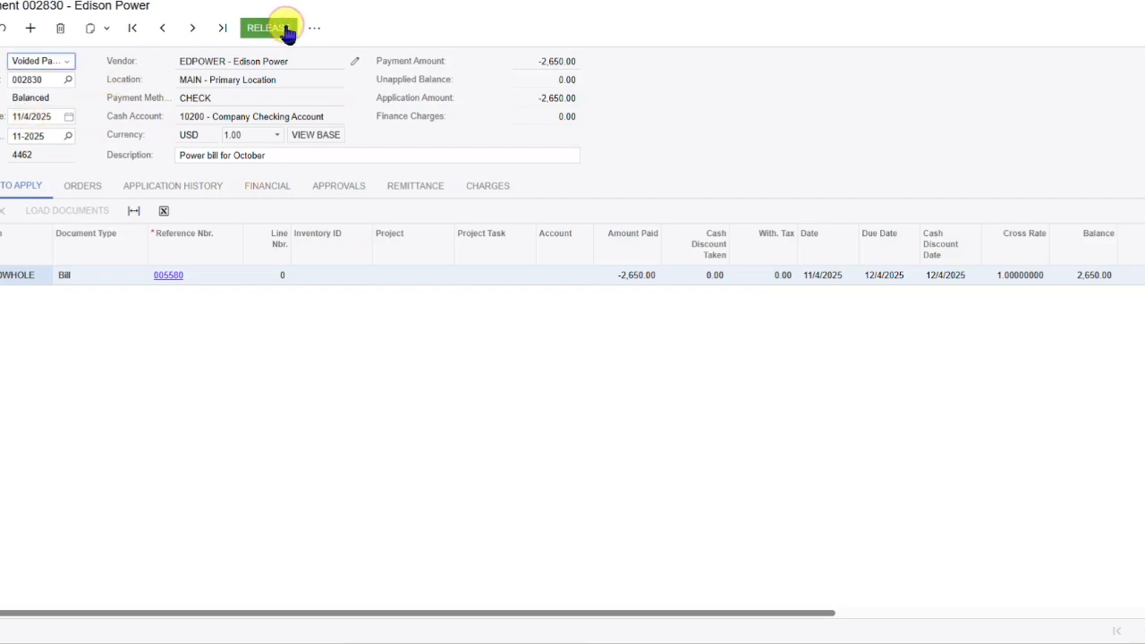
pyautogui.click(269, 27)
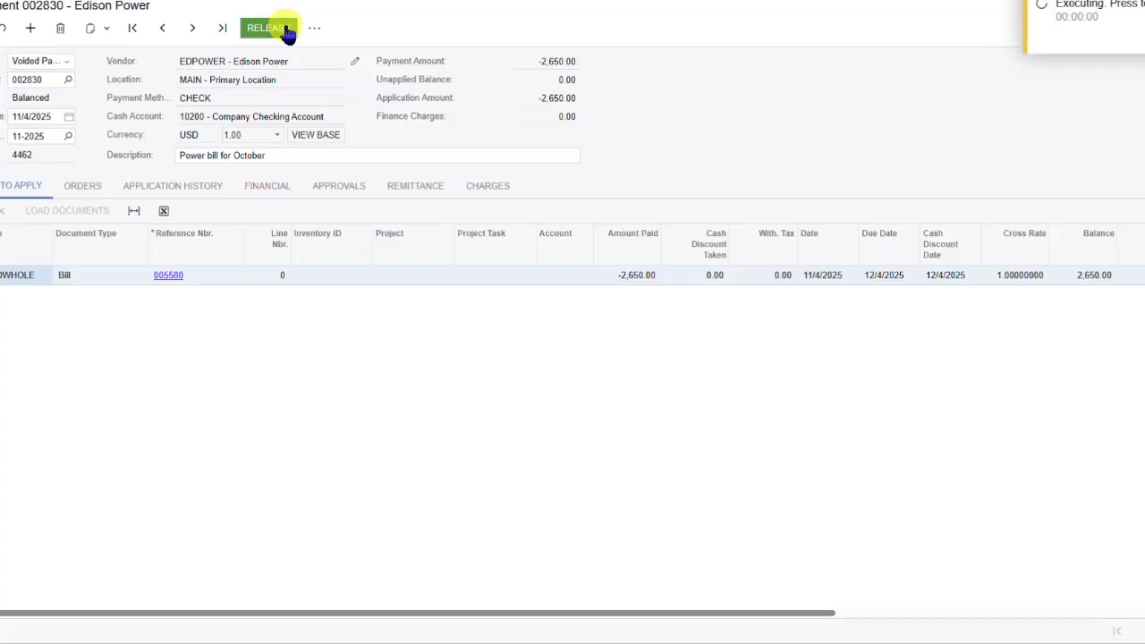
# Inspect the voided payment's GL batch, and reload the October power bill to check its payment applications and balance.
pyautogui.click(267, 187)
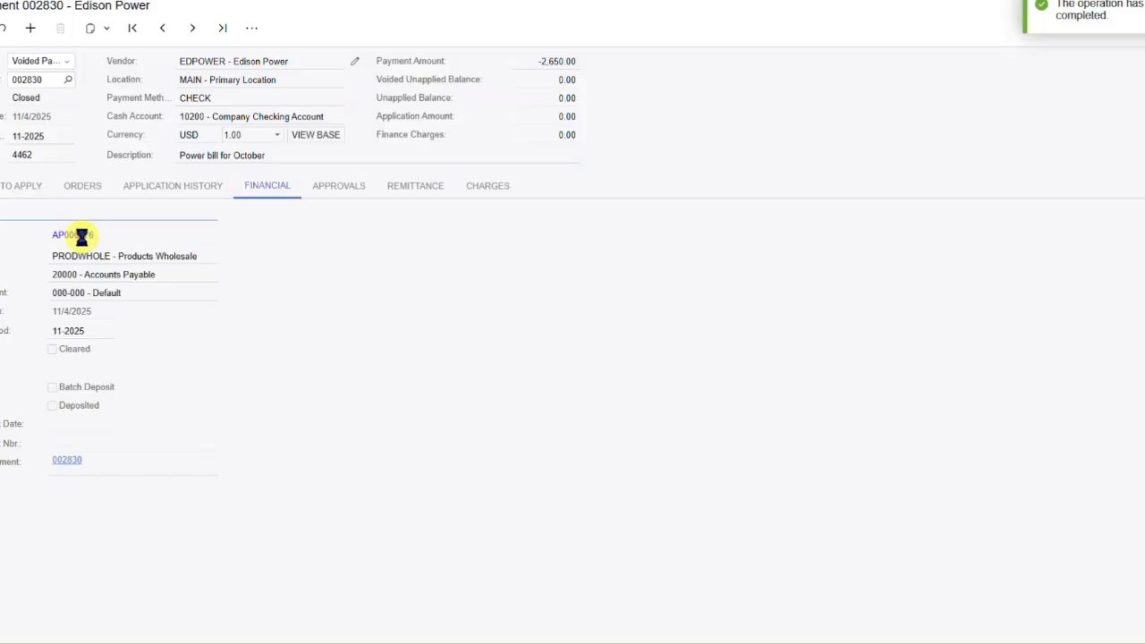
pyautogui.click(79, 237)
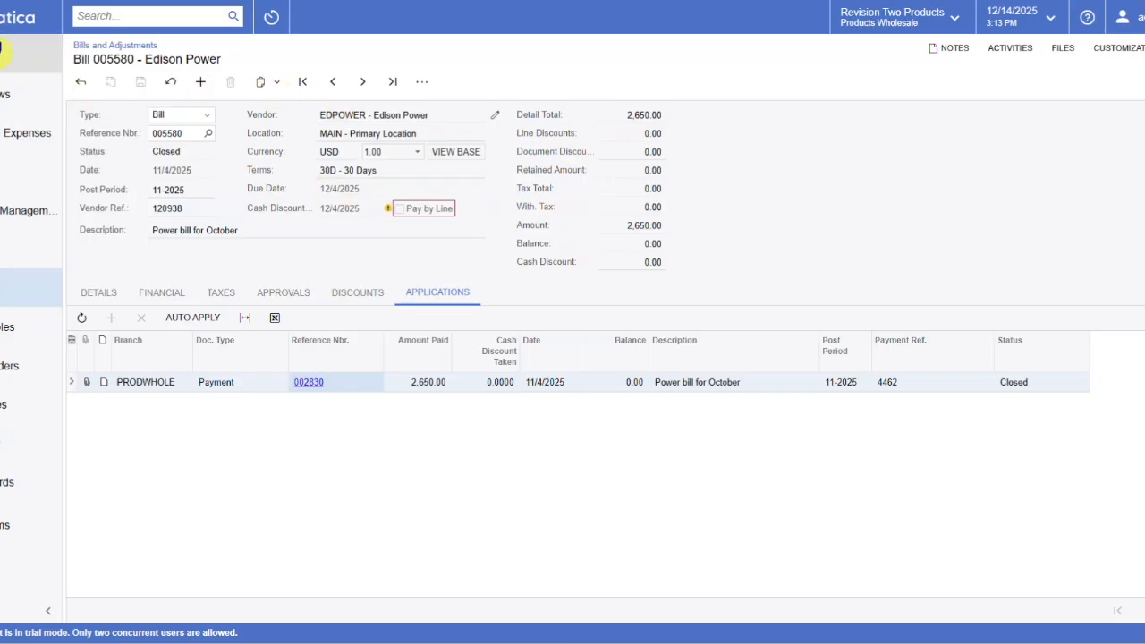
pyautogui.press('F5')
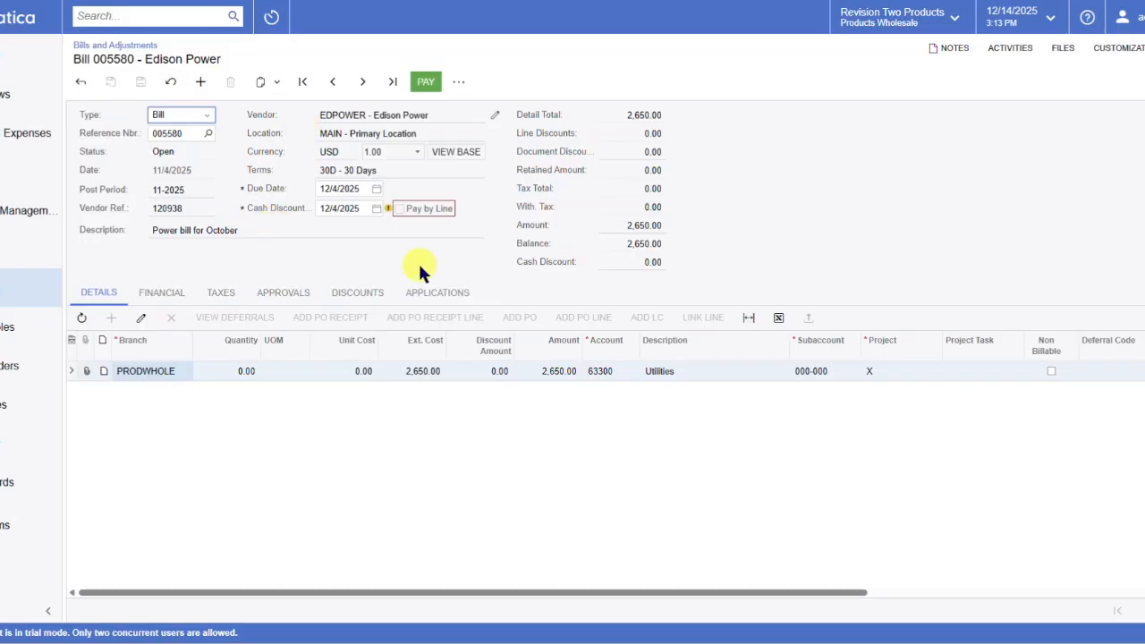
pyautogui.click(435, 292)
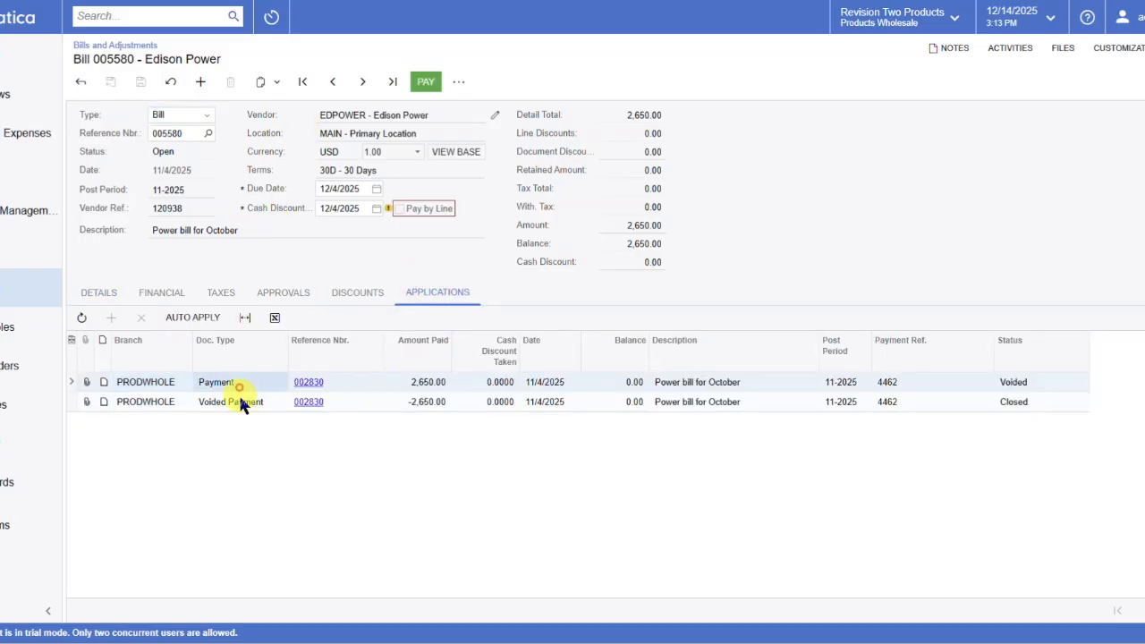
pyautogui.click(239, 404)
pyautogui.click(643, 244)
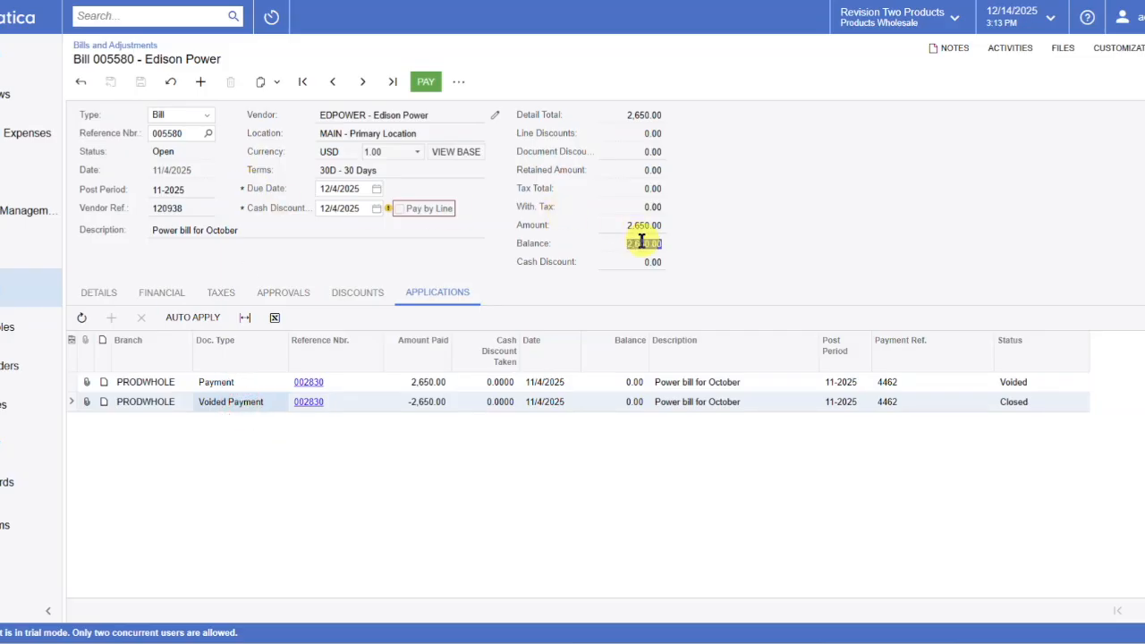
# Reverse the October power bill and release the resulting debit adjustment dated 11/4/2025.
pyautogui.click(124, 289)
pyautogui.click(459, 84)
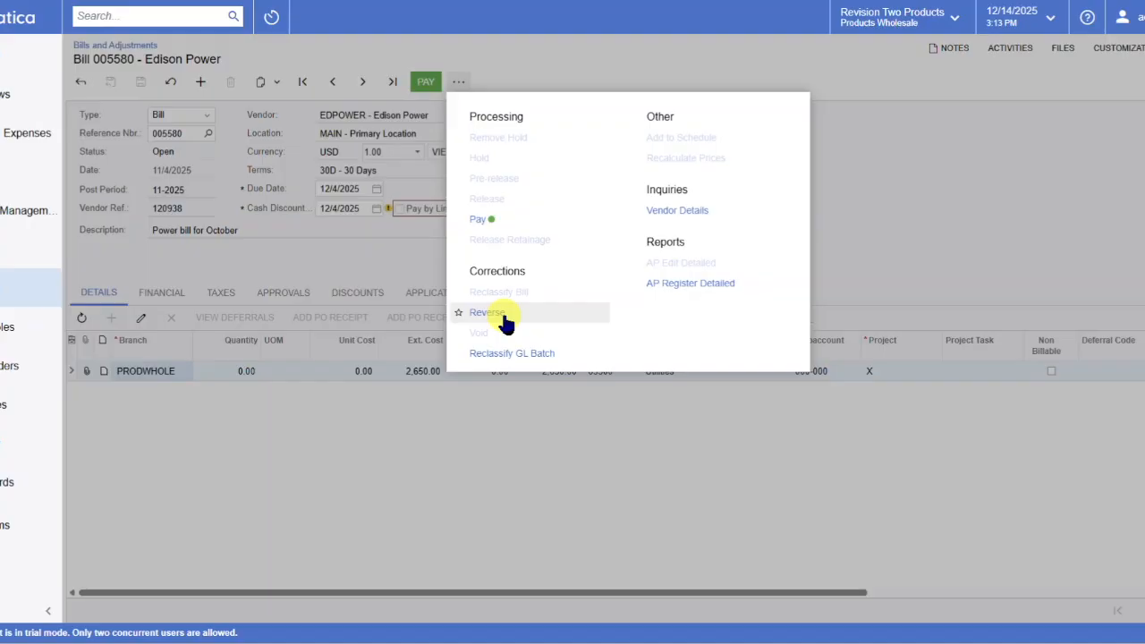
pyautogui.click(501, 315)
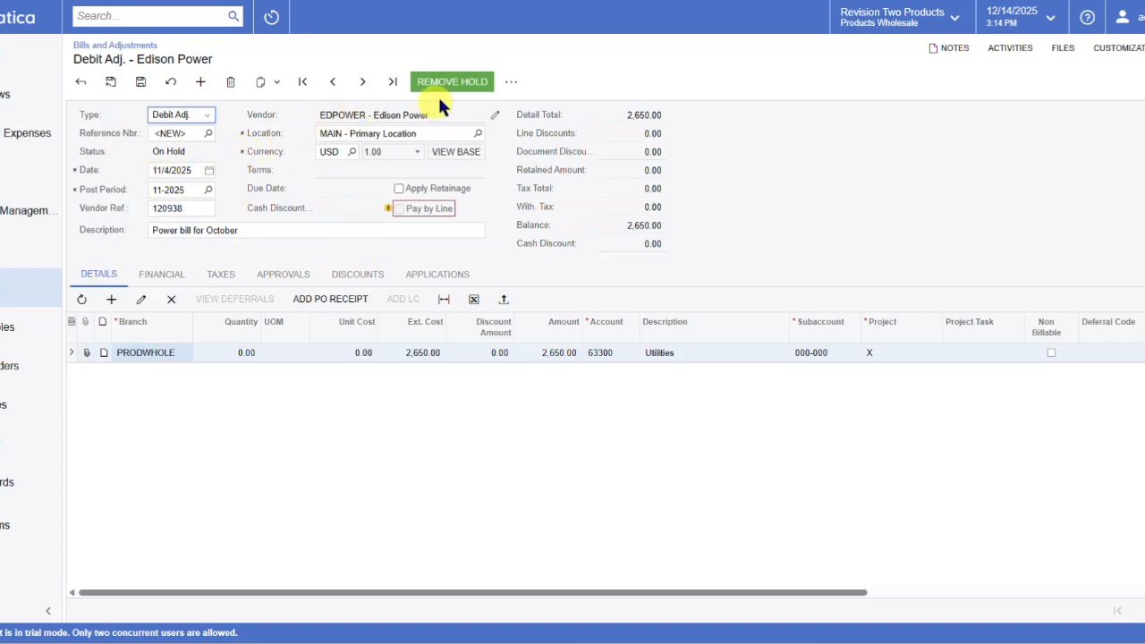
pyautogui.click(524, 85)
pyautogui.click(426, 87)
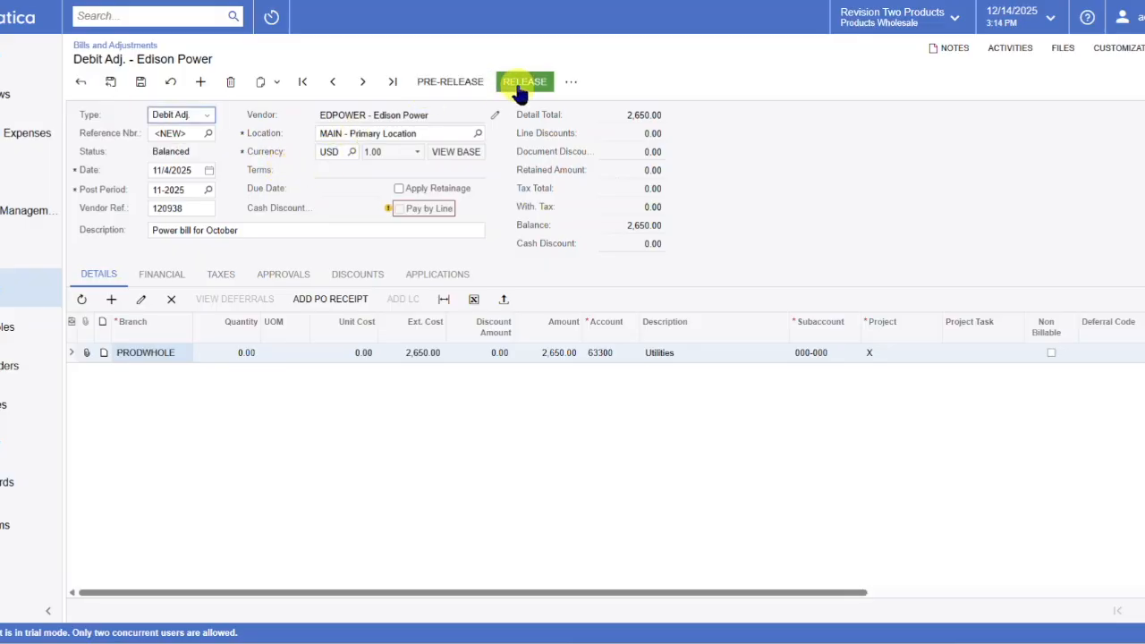
pyautogui.click(518, 87)
# Review the released debit adjustment's GL batch and its list of applications.
pyautogui.click(177, 276)
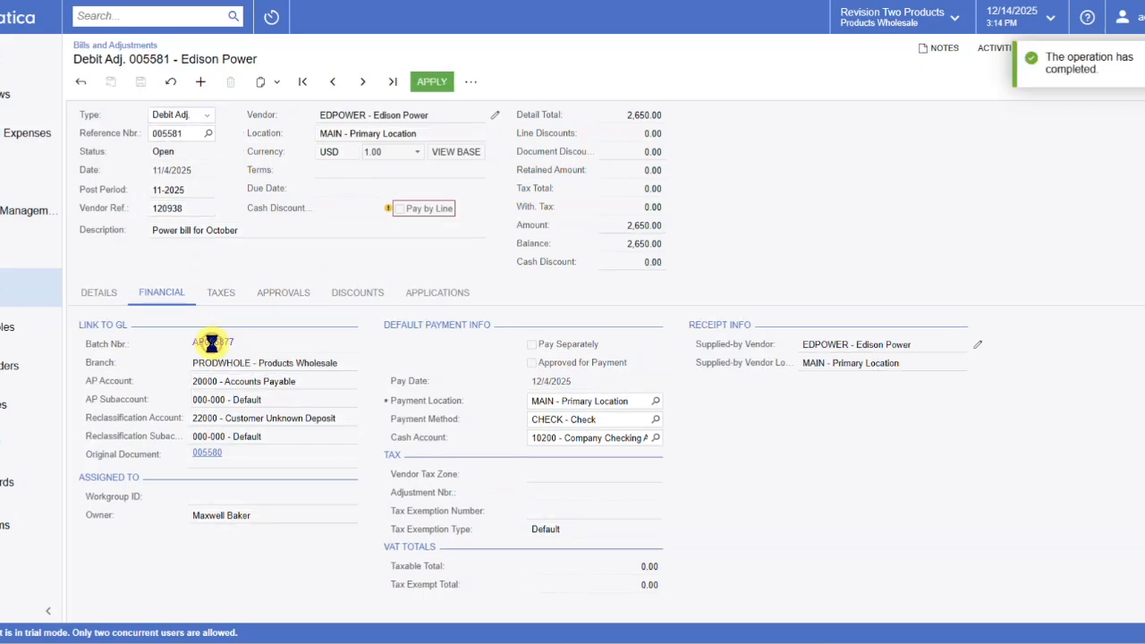
pyautogui.click(212, 347)
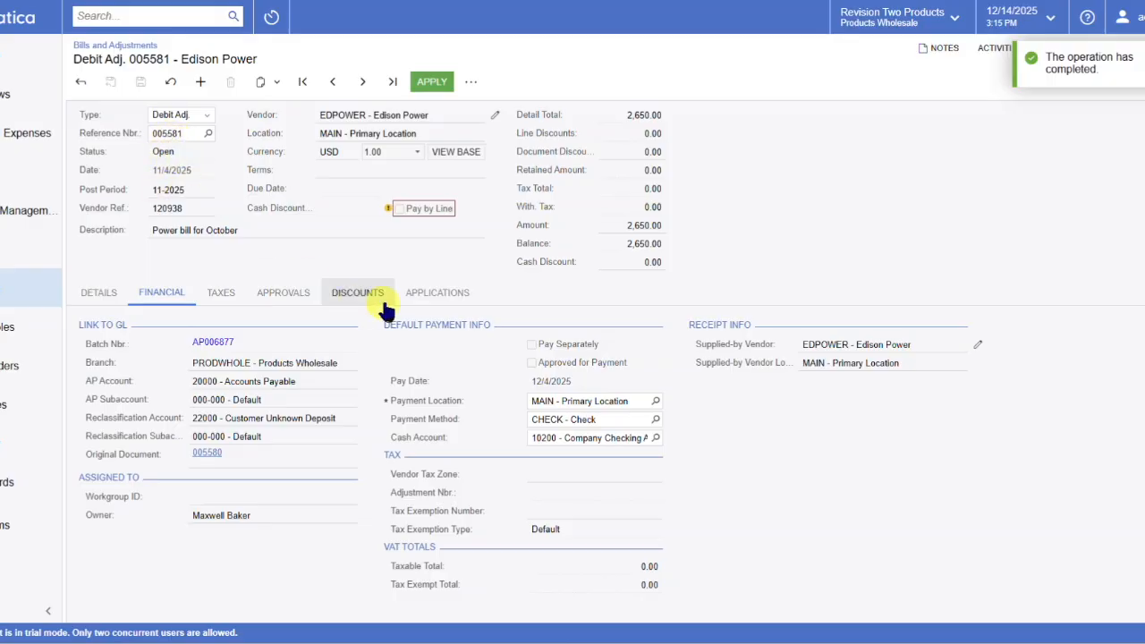
pyautogui.click(435, 293)
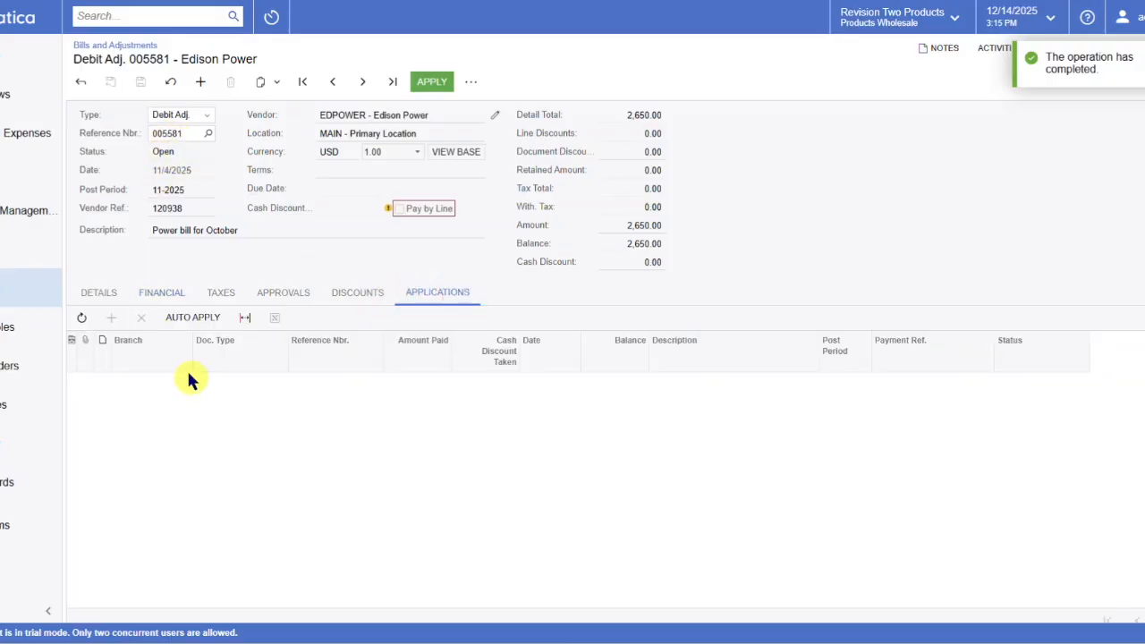
# Apply the debit adjustment to the Edison Power bill dated 11/4/2025 for the full 2,650.00.
pyautogui.click(433, 81)
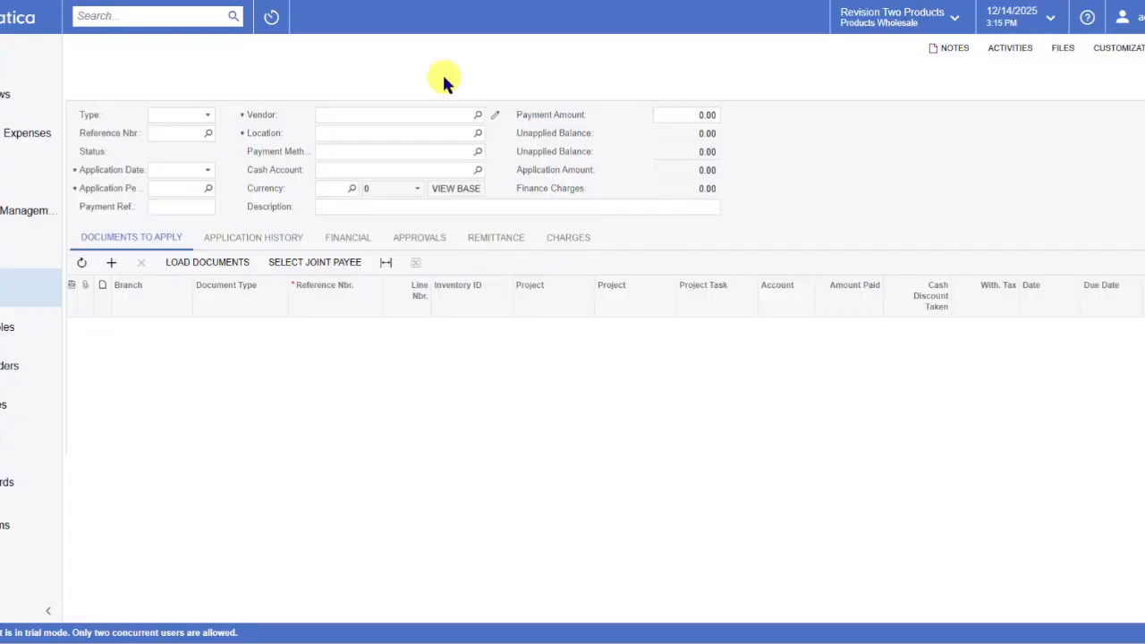
pyautogui.click(112, 248)
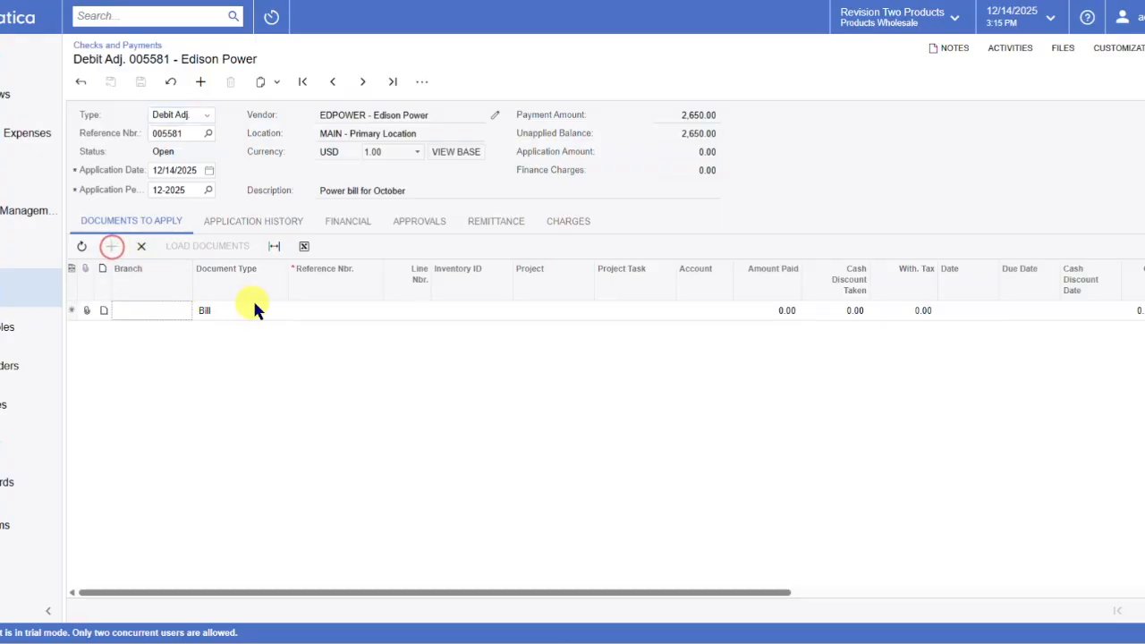
pyautogui.click(333, 310)
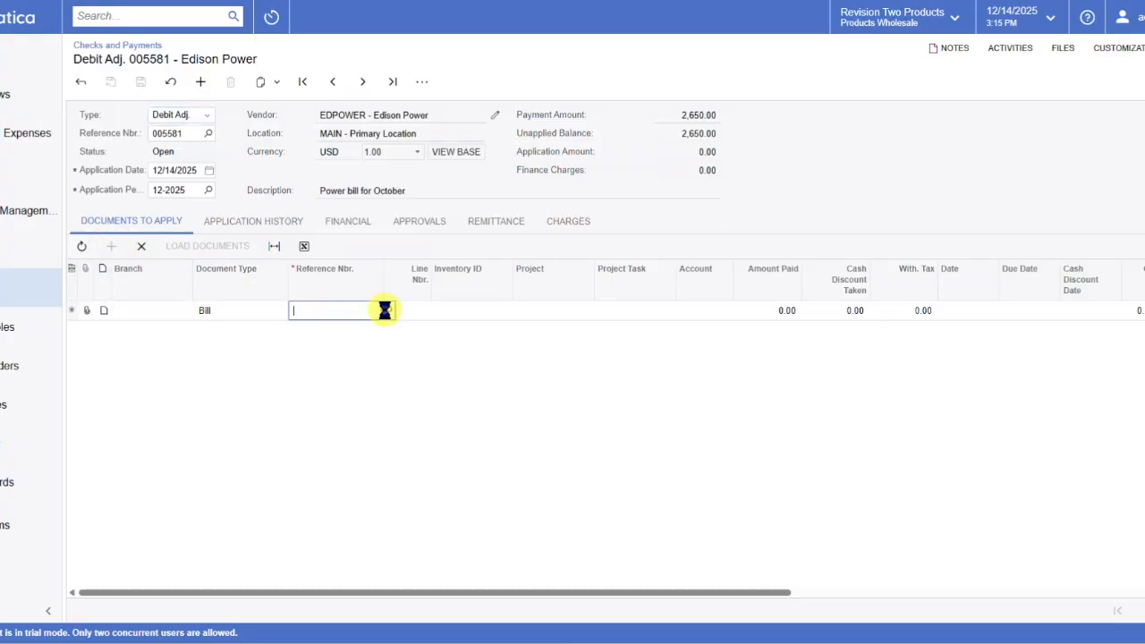
pyautogui.click(386, 310)
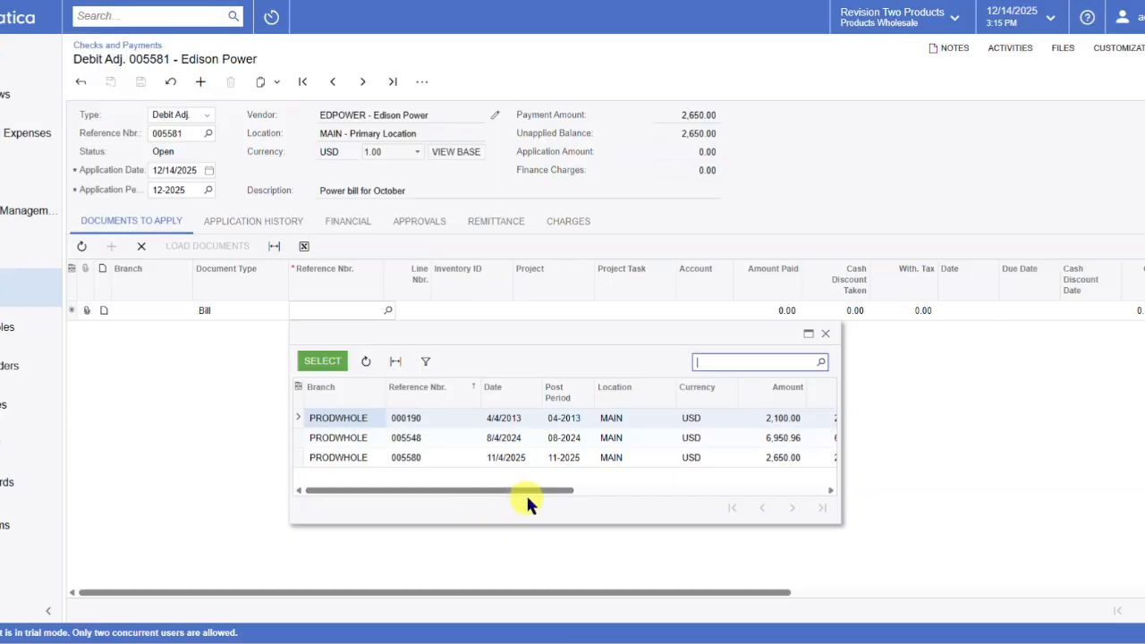
pyautogui.click(569, 460)
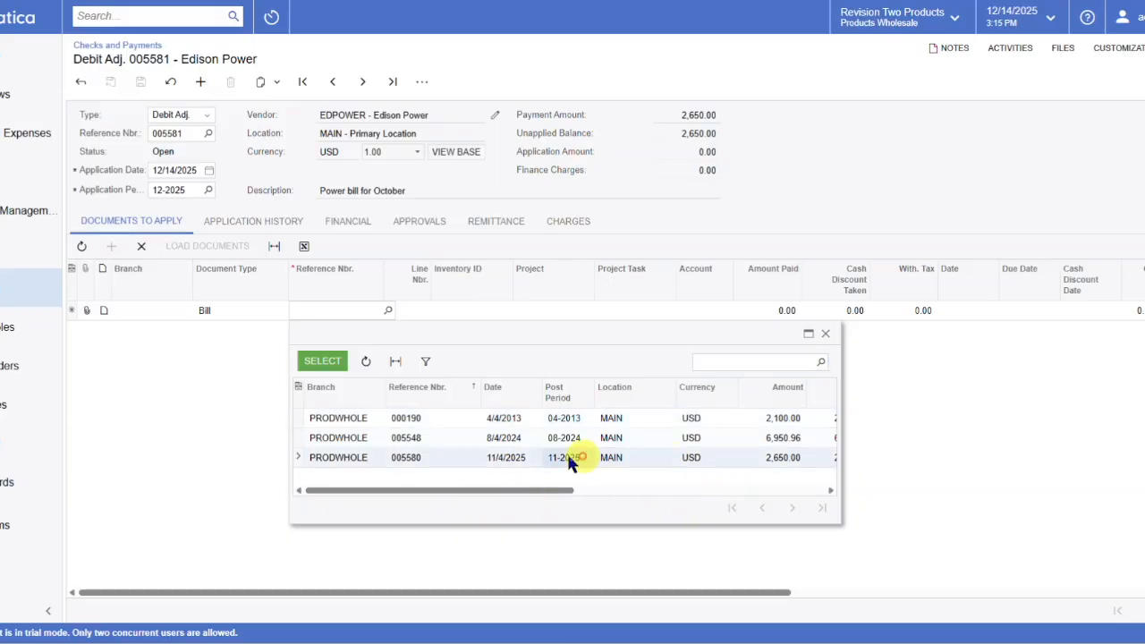
pyautogui.doubleClick(504, 455)
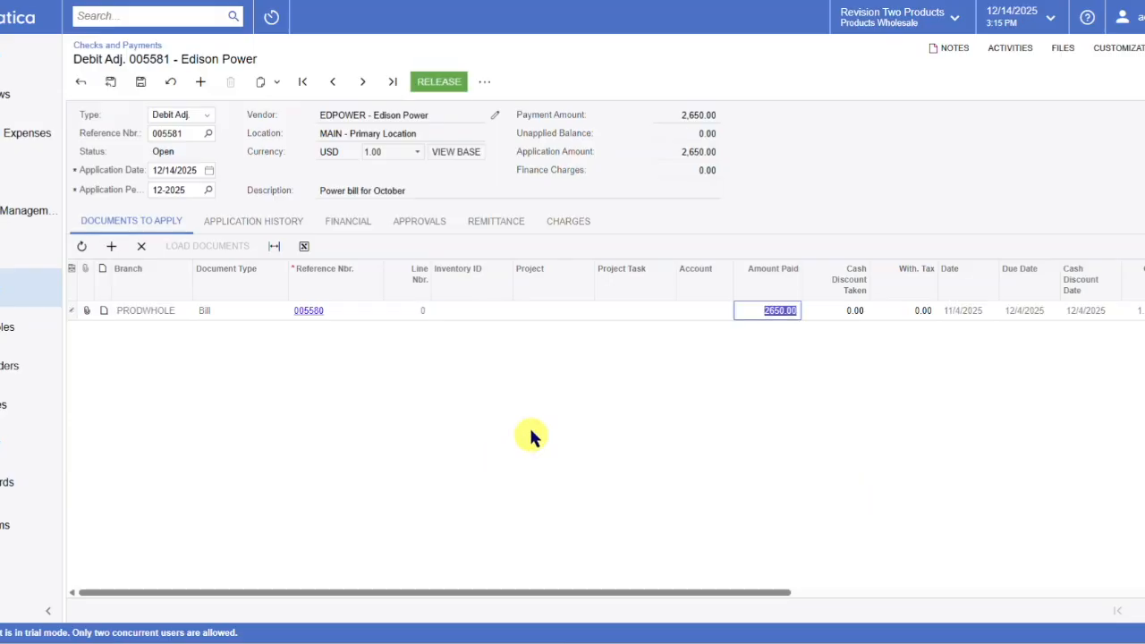
# Set the debit adjustment's application date to 11/4/2025, save it and release the application.
pyautogui.click(210, 170)
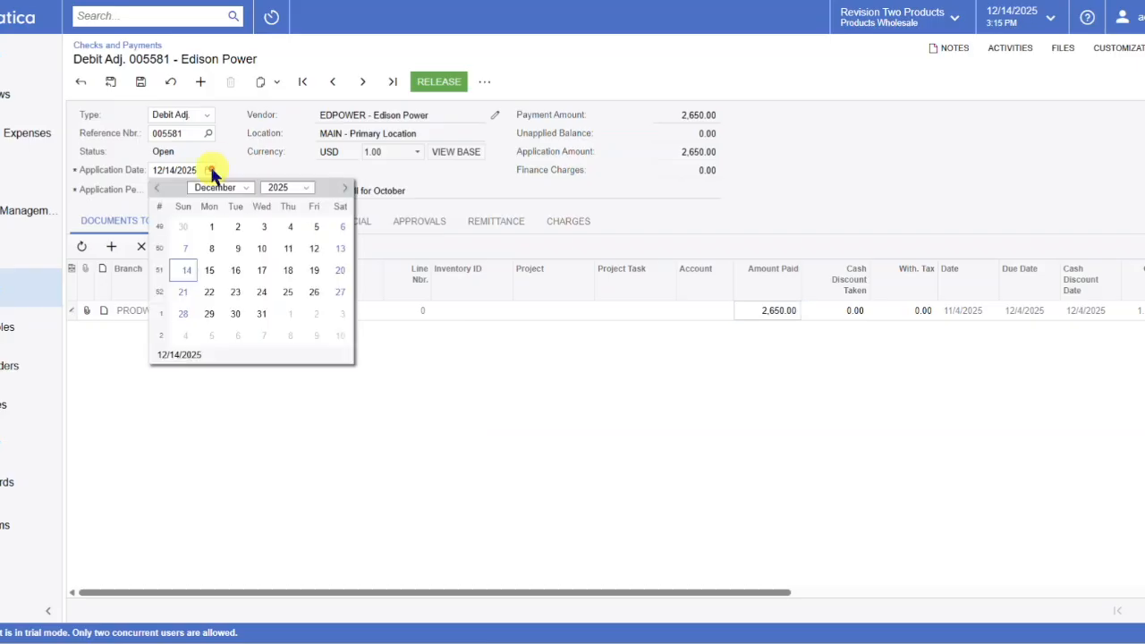
pyautogui.click(159, 191)
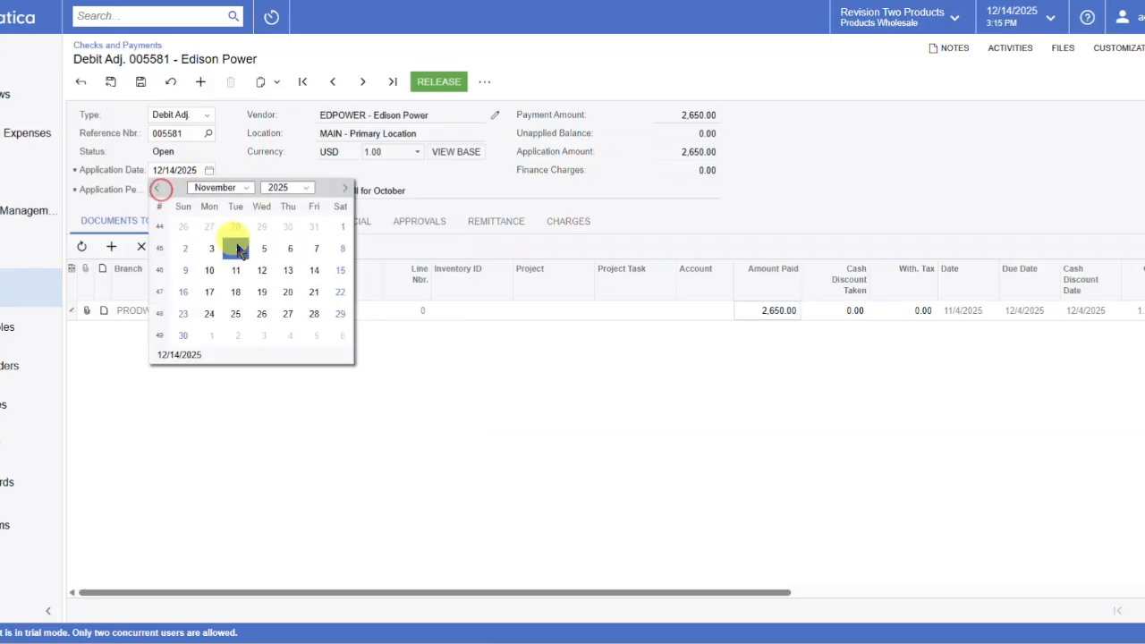
pyautogui.click(235, 248)
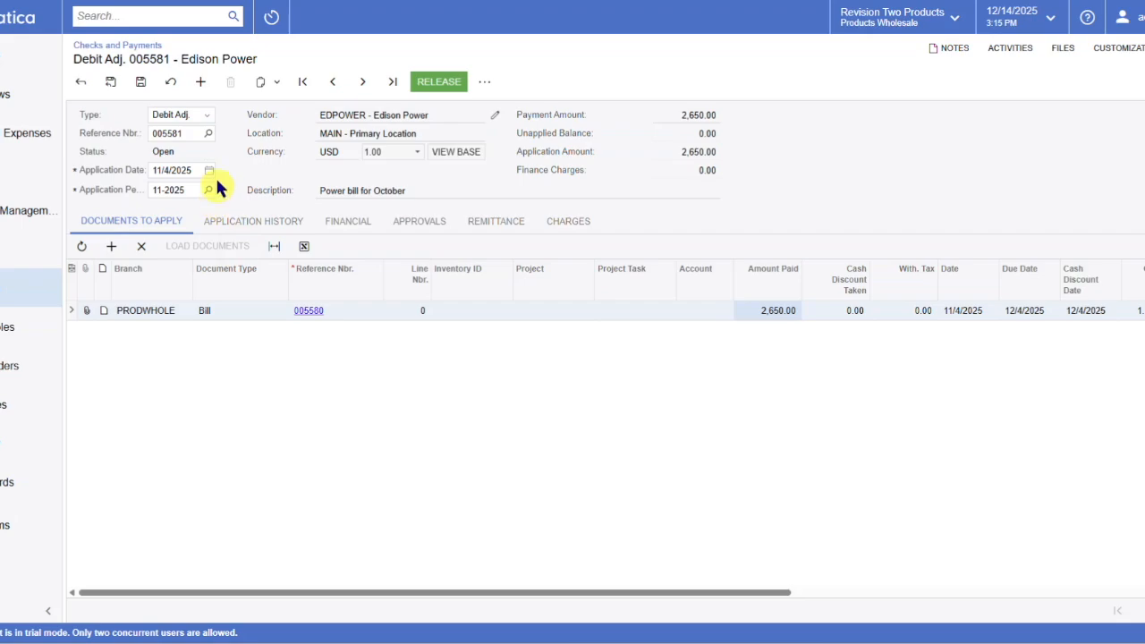
pyautogui.click(140, 81)
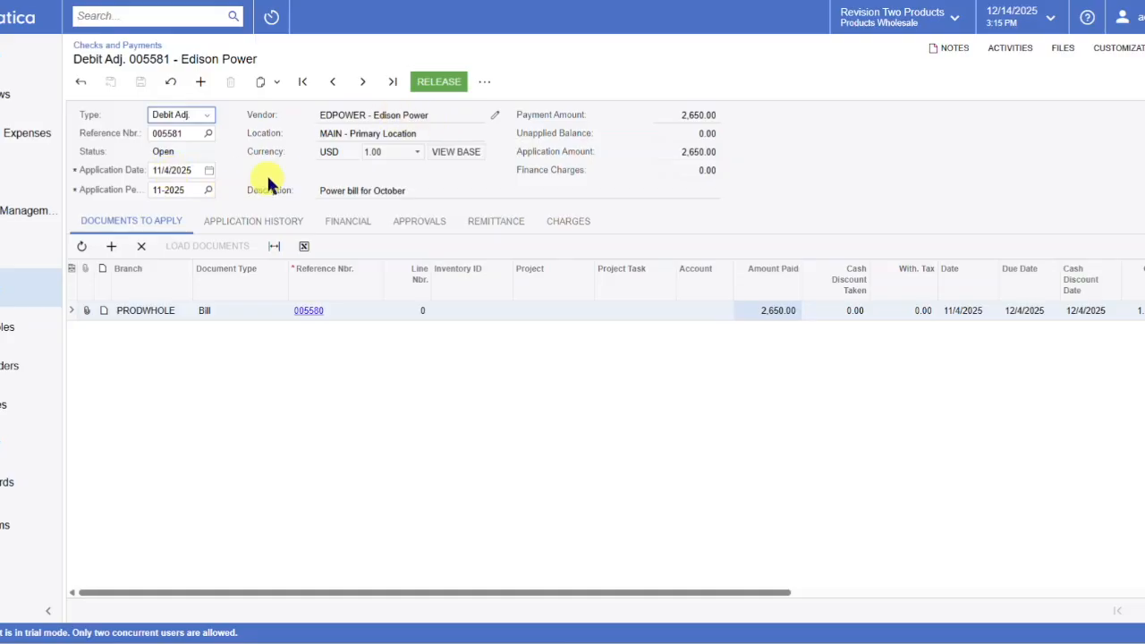
pyautogui.click(436, 87)
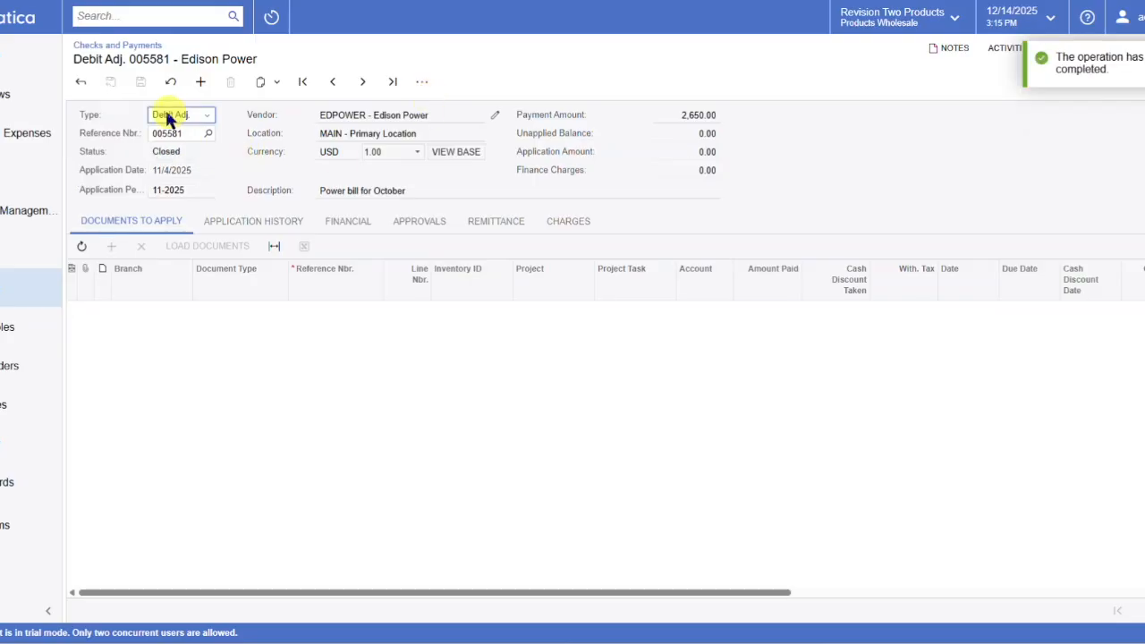
# Reopen the Edison Power October bill from the Bills and Adjustments list to check its status and balance.
pyautogui.click(36, 288)
pyautogui.click(143, 192)
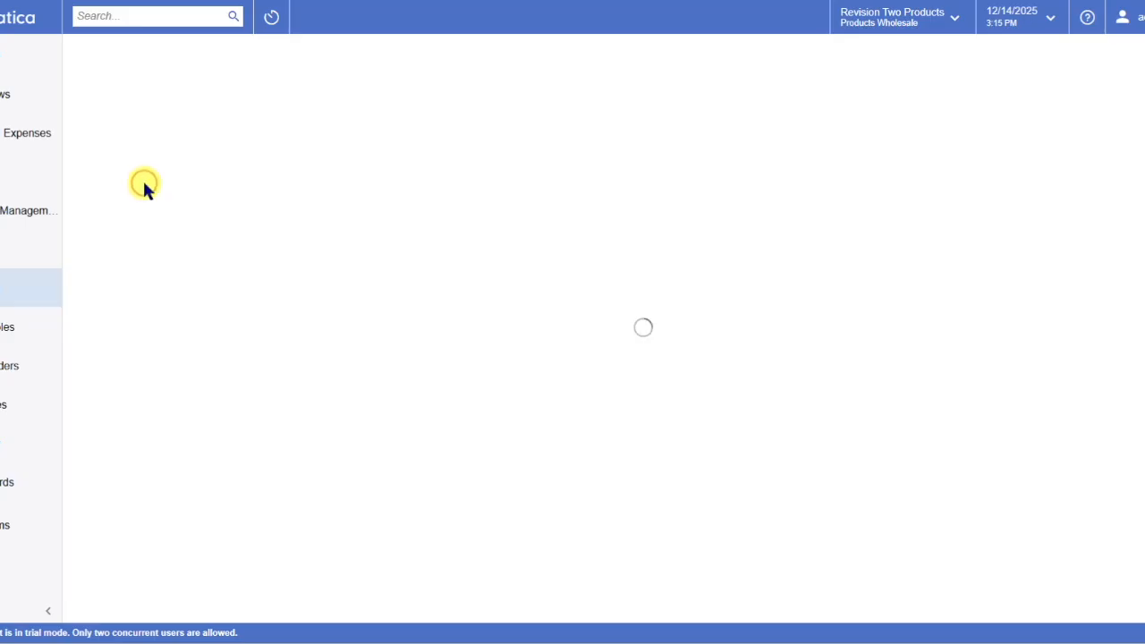
pyautogui.click(985, 609)
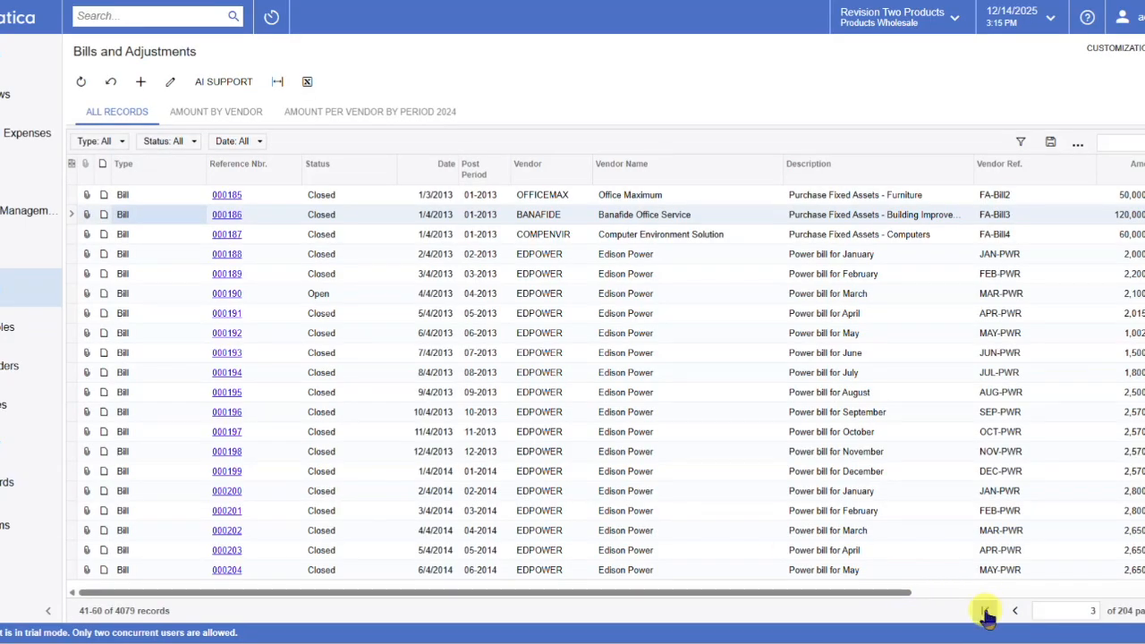
pyautogui.click(233, 217)
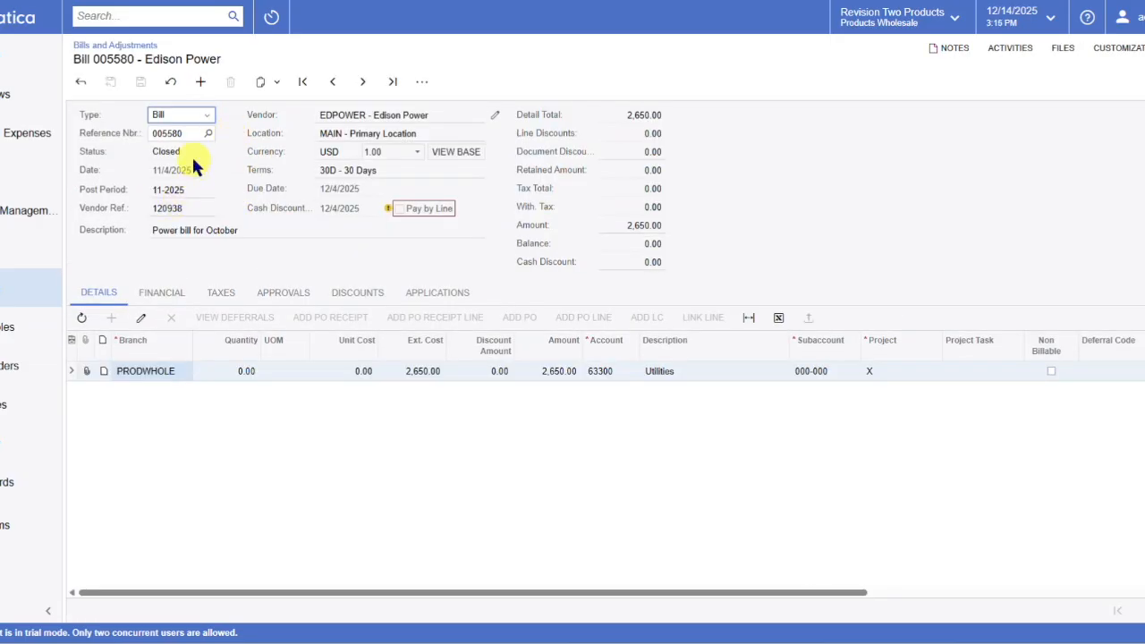
# Start a new accounts payable bill.
pyautogui.click(201, 81)
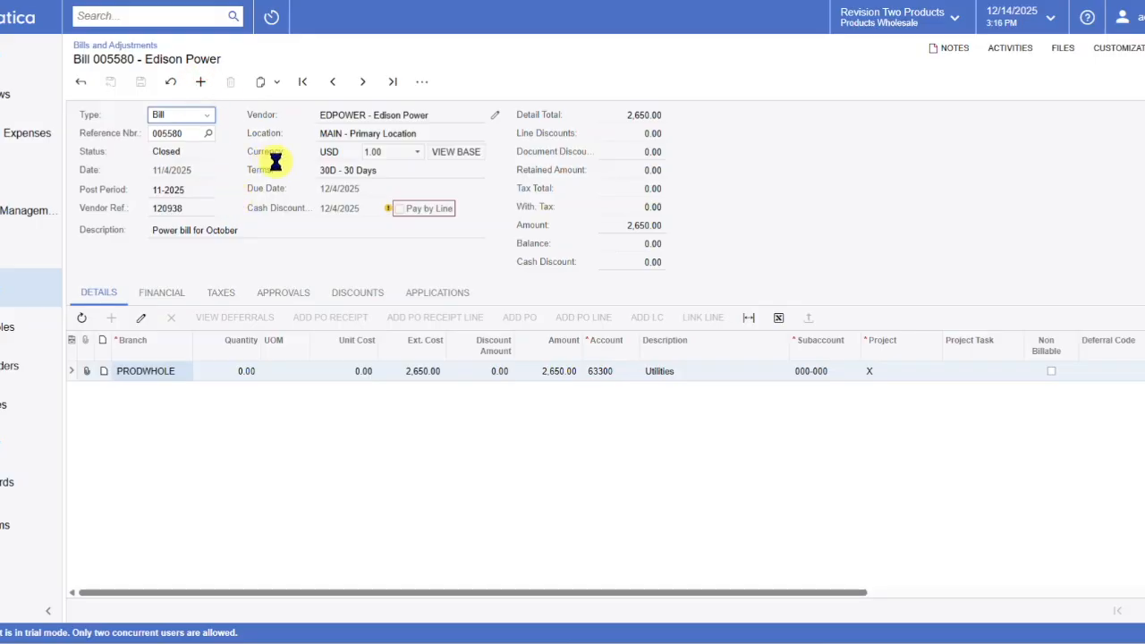